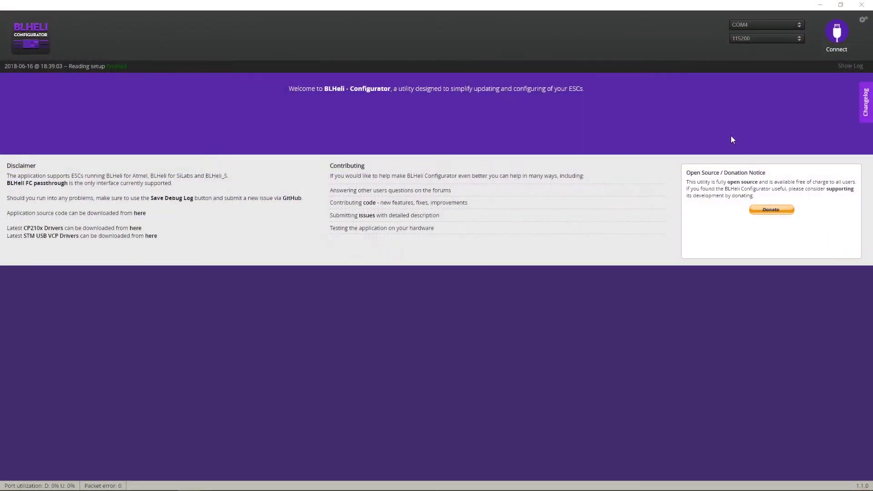
Step: Connect to the flight controller on COM4 at 115200 and read the setup of the ESCs
click(837, 31)
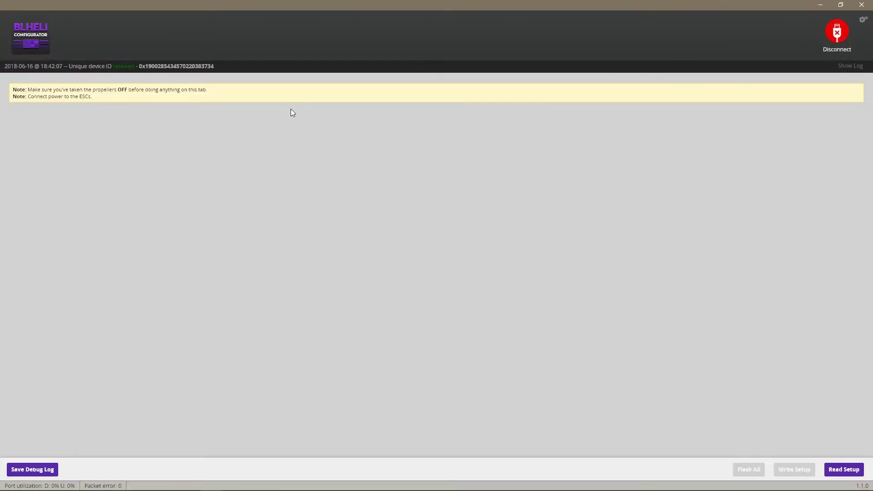
click(841, 474)
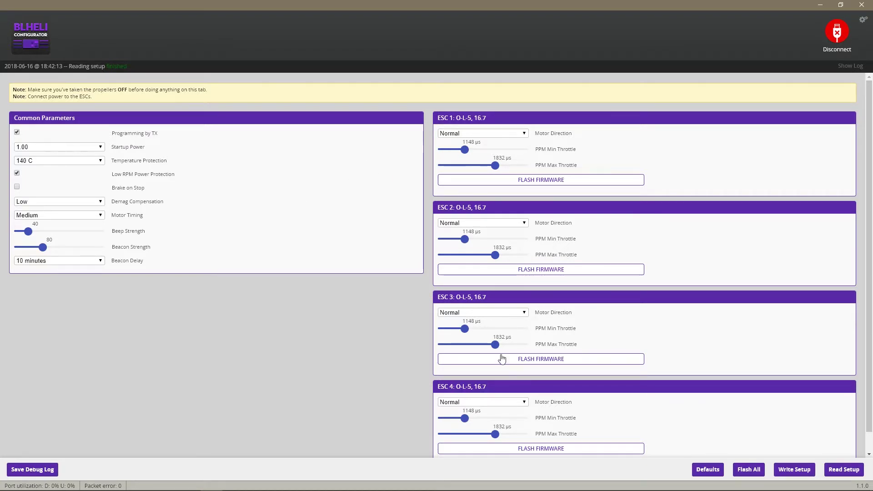
Step: Select version 16.7 [Official] for the O-L-5 target when flashing all ESCs, and disconnect without flashing
click(748, 470)
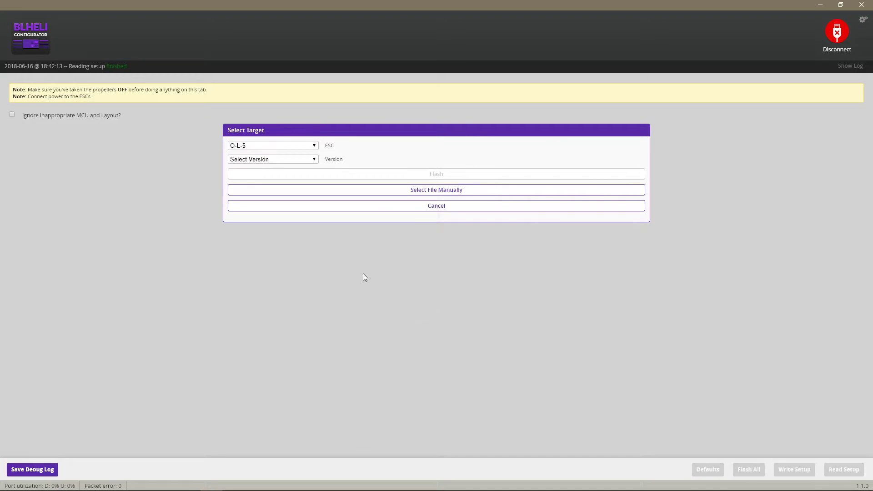
click(314, 160)
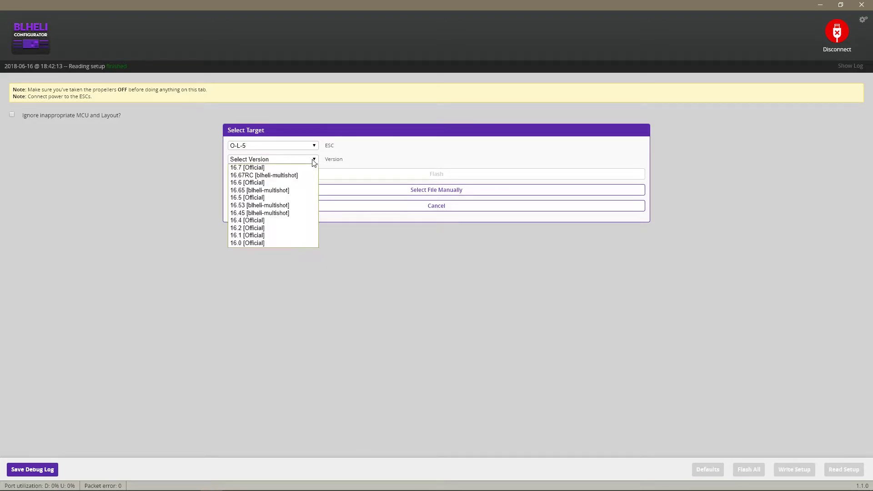
click(250, 168)
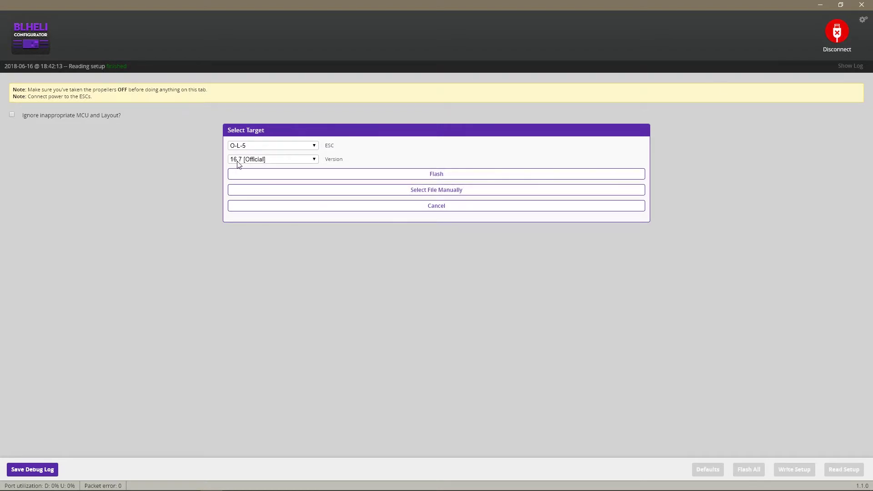
click(837, 32)
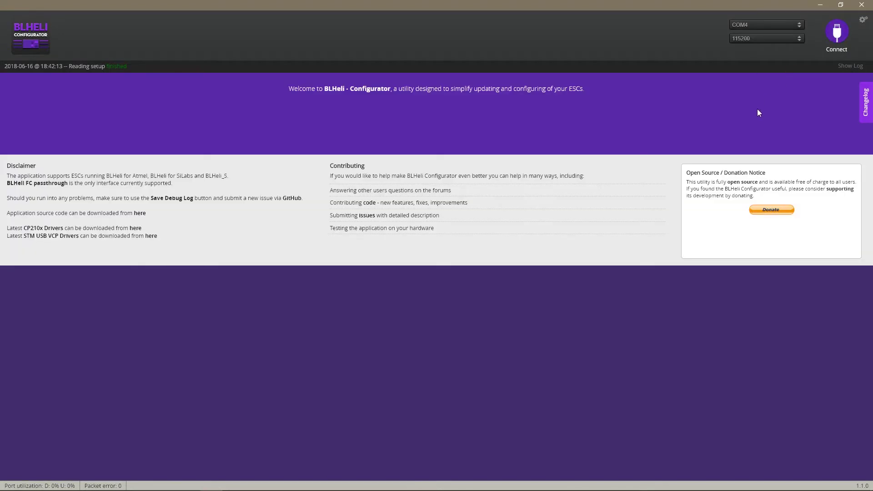
Step: Switch to Betaflight Configurator and open the Firmware Flasher
key(alt+Tab)
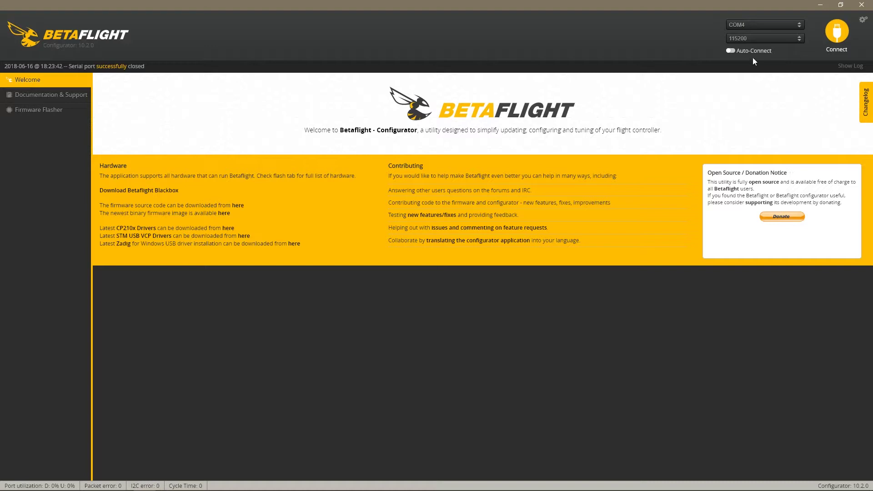
click(28, 110)
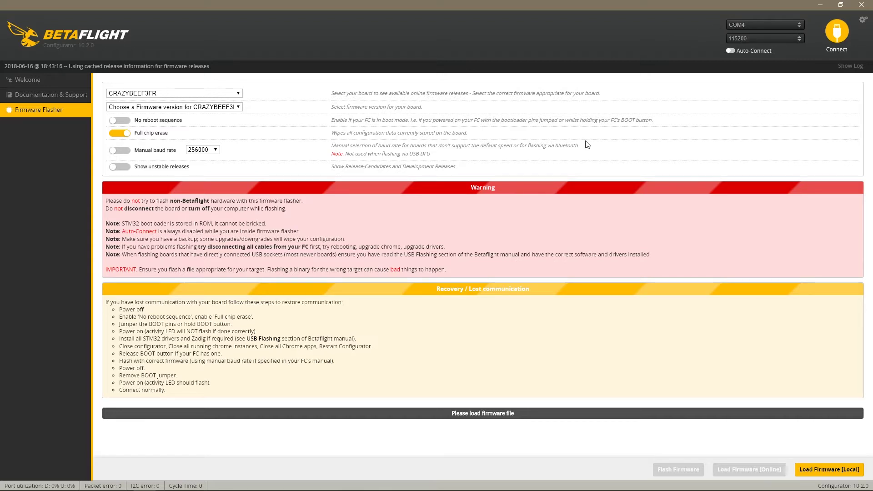
Step: Switch to the Firmware folder, run ImpulseRC_Driver_Fixer.exe to fix the drivers, and close it
click(818, 5)
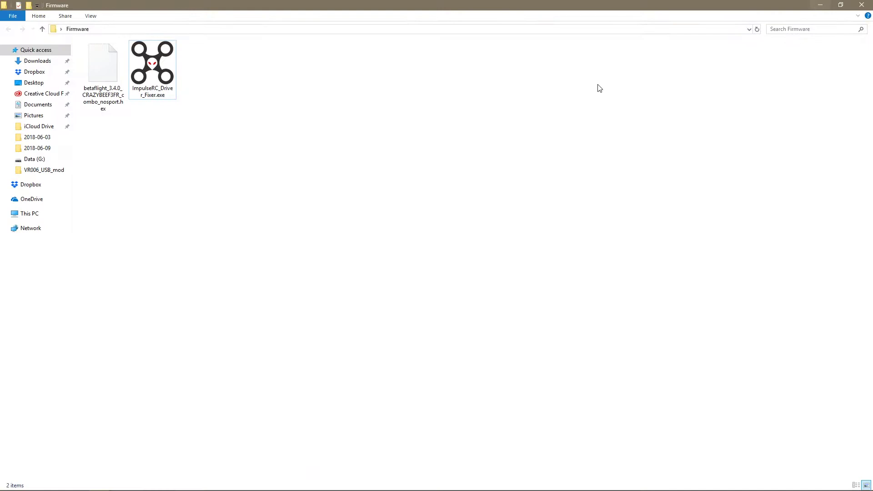
mouse_move(162, 73)
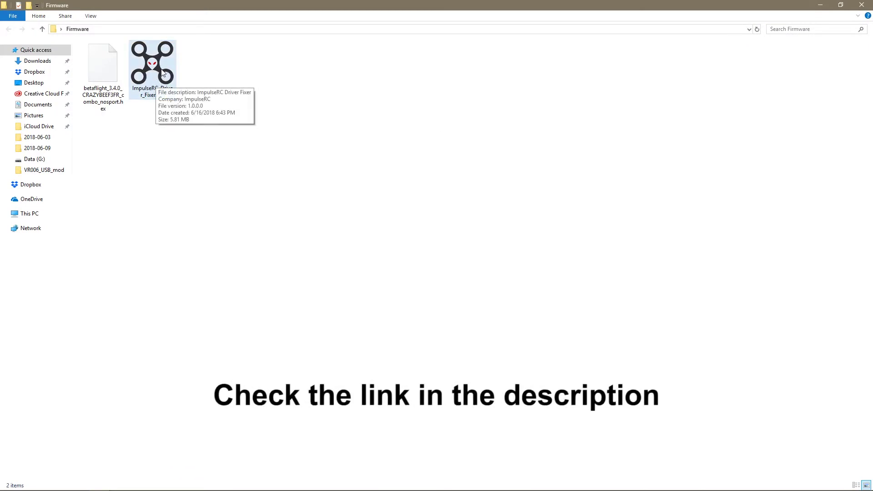
double_click(162, 66)
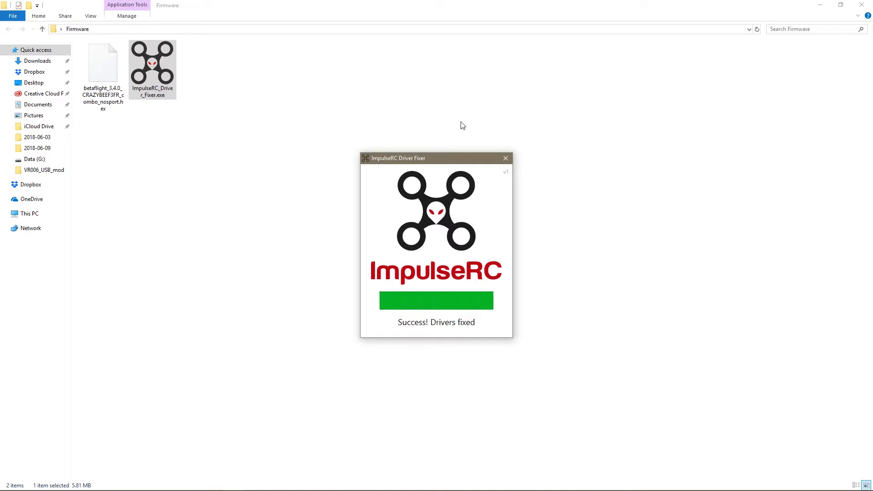
click(505, 158)
click(319, 88)
Step: Check the detected port in Betaflight Configurator and the Betaflight 3.4.0 CRAZYBEEF3FR hex file in the Firmware folder
key(alt+Tab)
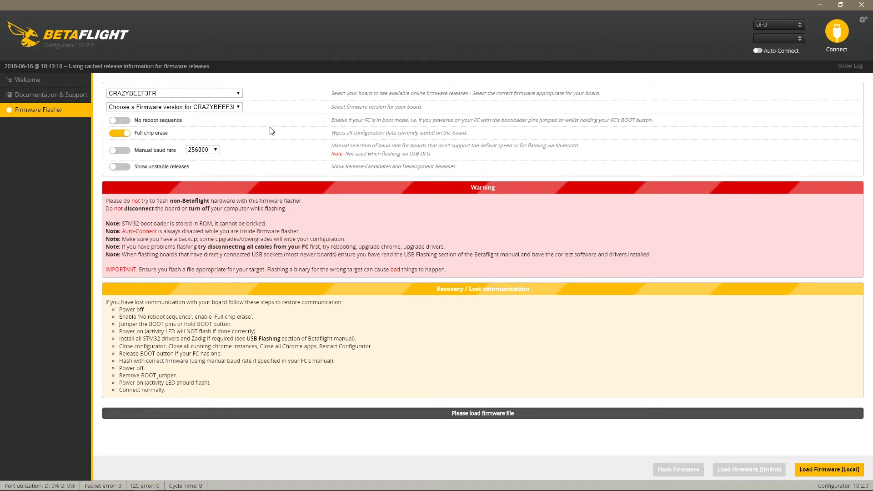
key(alt+Tab)
click(113, 67)
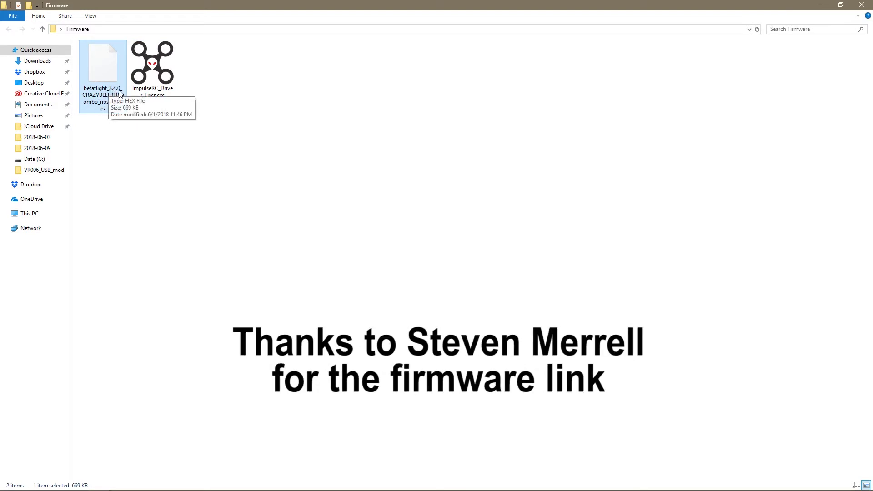
click(219, 144)
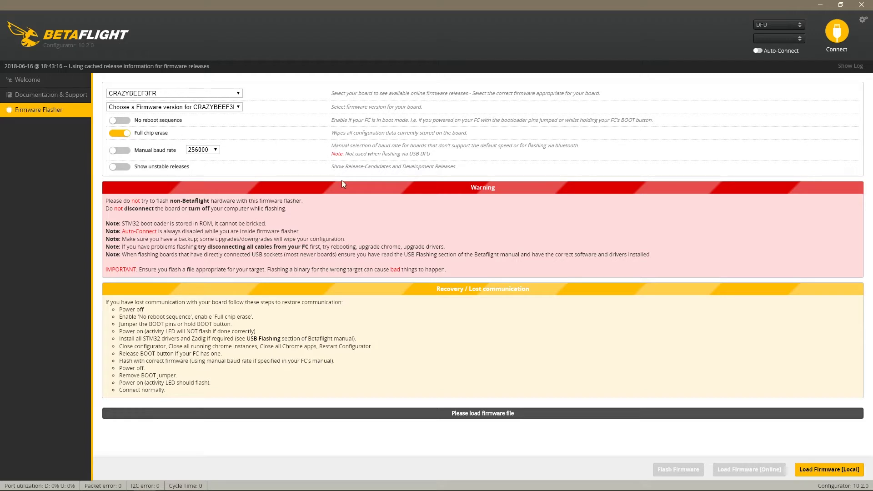
Step: Load the local firmware file betaflight_3.4.0_CRAZYBEEF3FR_combo_nosport.hex into the Firmware Flasher
click(814, 471)
click(125, 64)
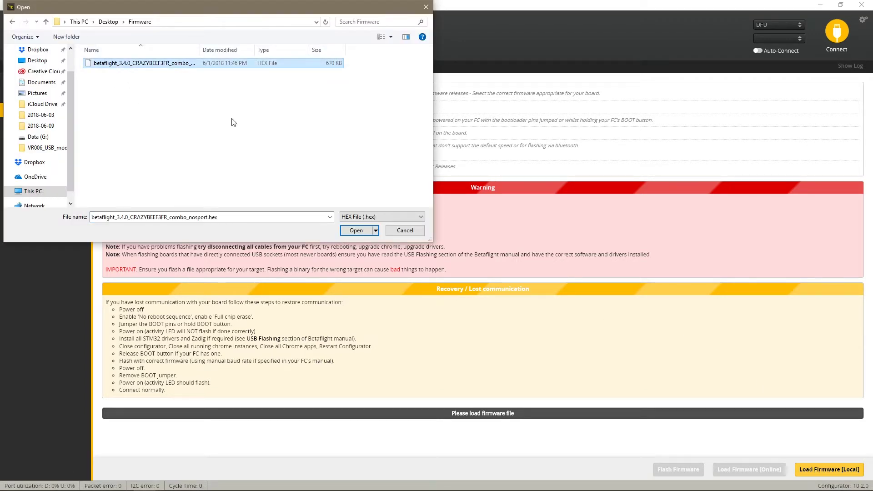
click(356, 231)
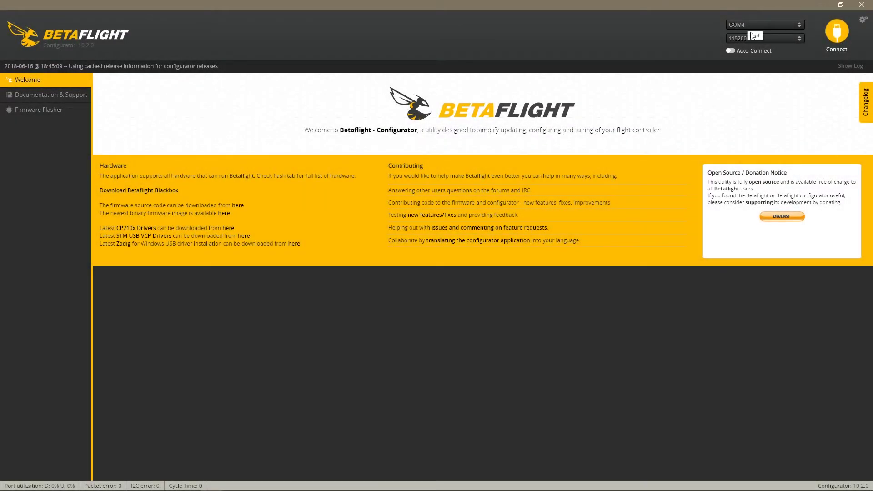
Step: Connect to the flight controller on COM4 at 115200 and enable Expert Mode
click(836, 31)
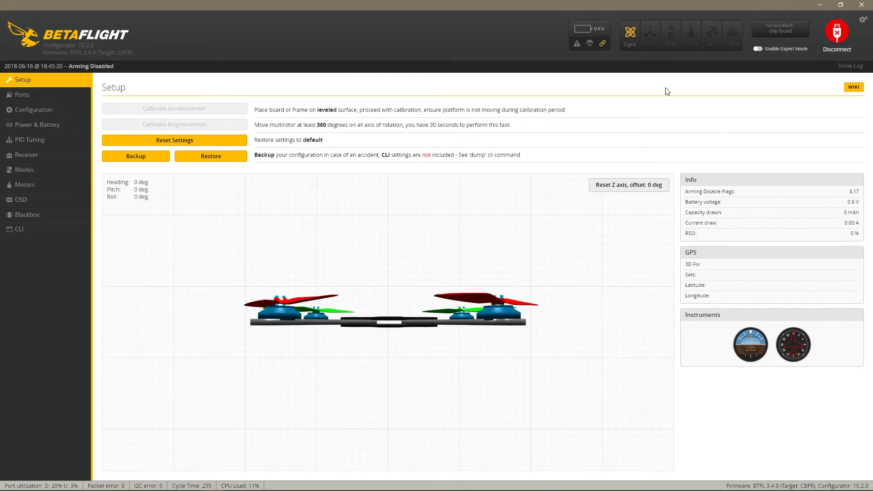
click(758, 49)
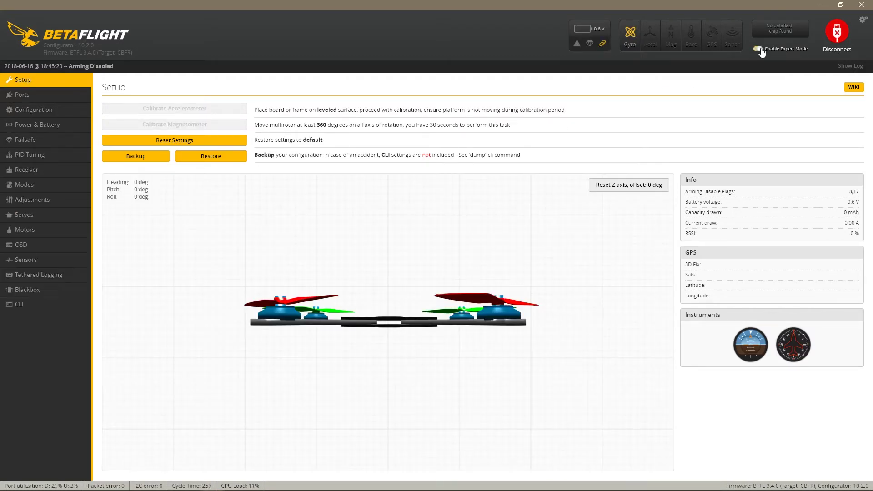
Step: Review the serial port settings, the mixer, system and receiver configuration, and the available SPI bus receiver providers
click(40, 96)
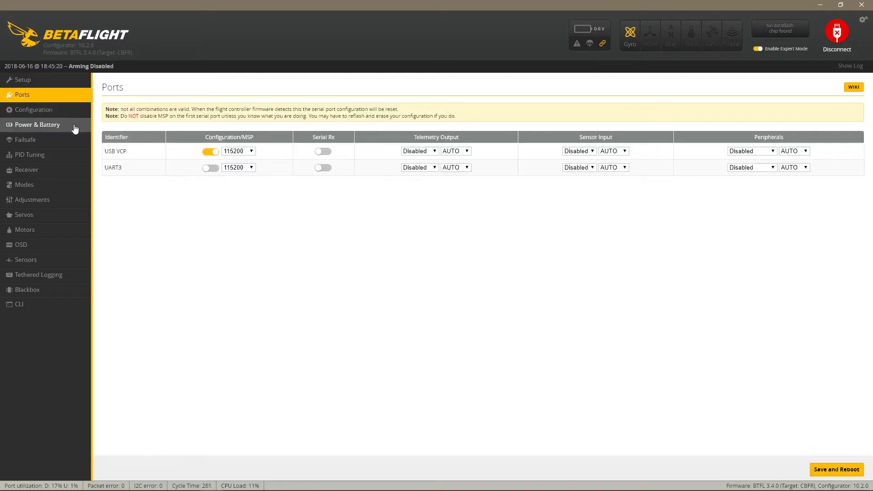
click(62, 114)
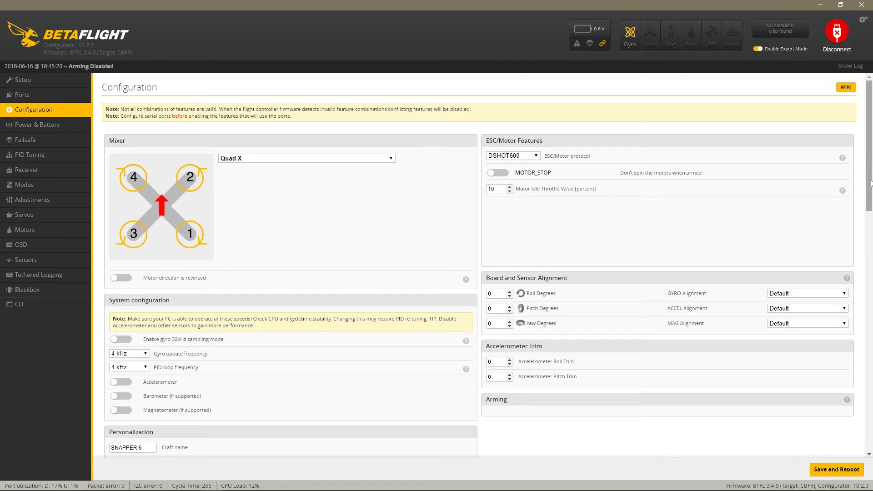
drag(869, 212, 869, 244)
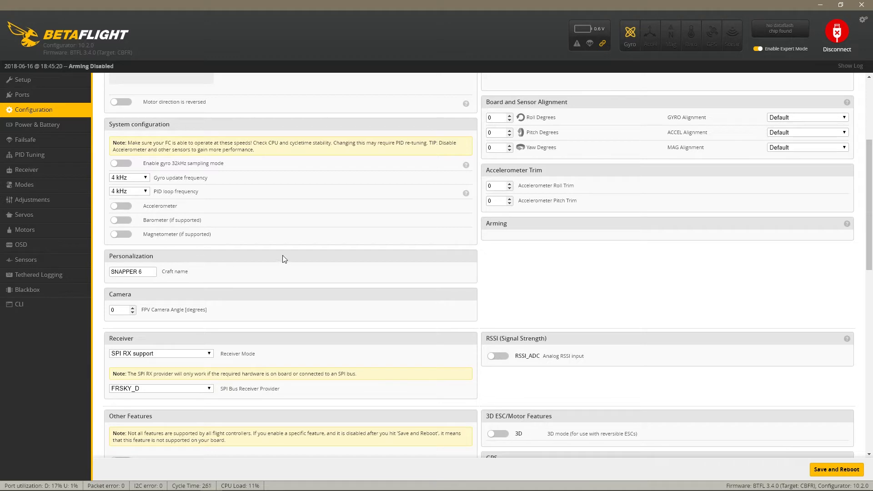
scroll(321, 267, down, 2)
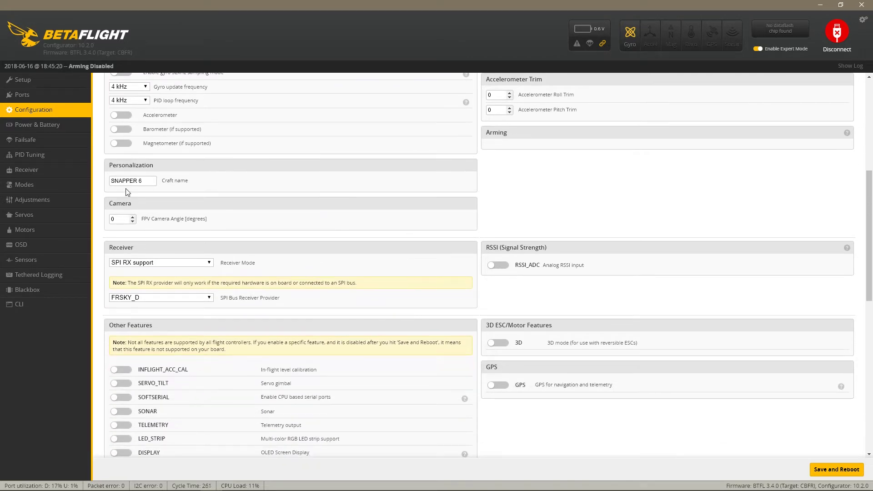
scroll(284, 247, down, 2)
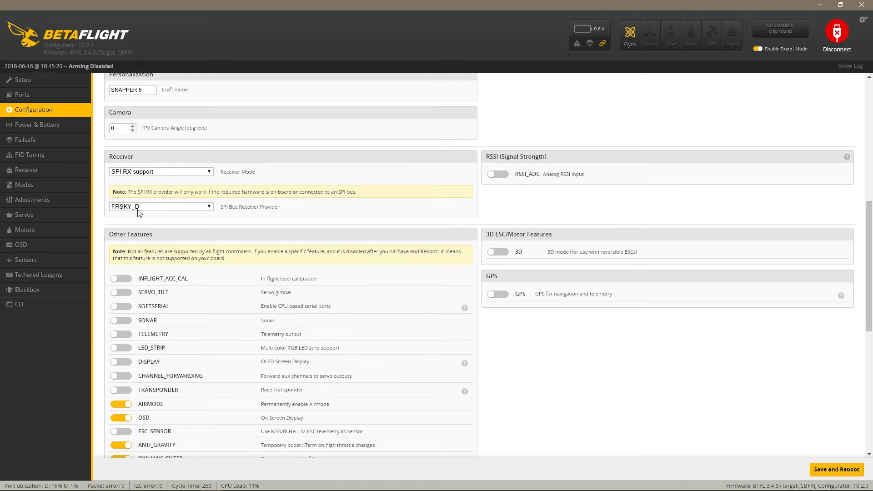
click(204, 208)
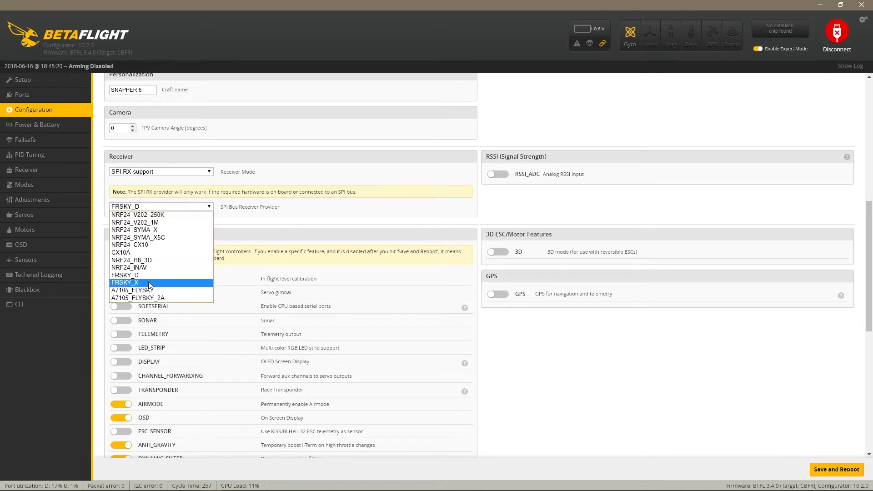
click(246, 222)
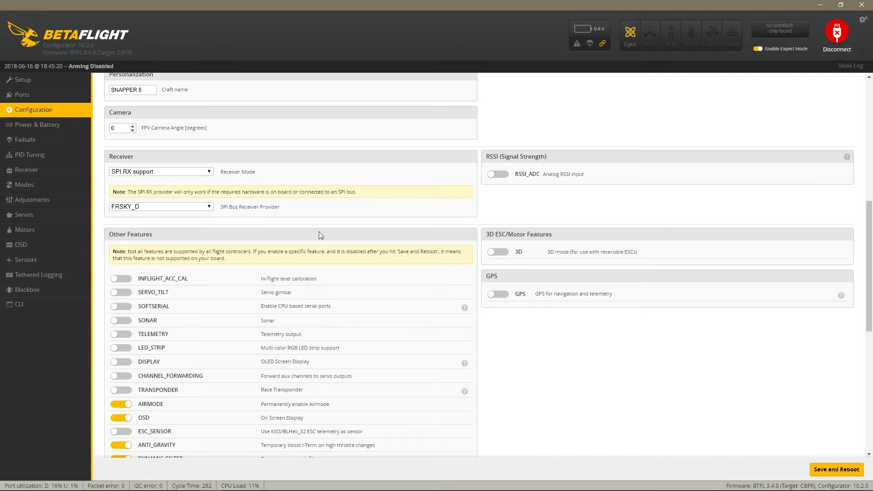
Step: Review the Other Features, DSHOT beacon and beeper settings in the configuration
scroll(423, 242, down, 4)
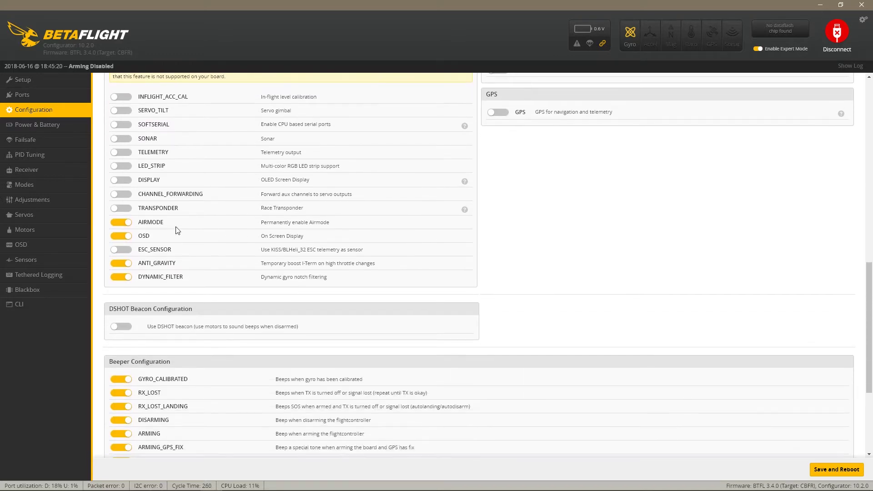
scroll(177, 230, up, 1)
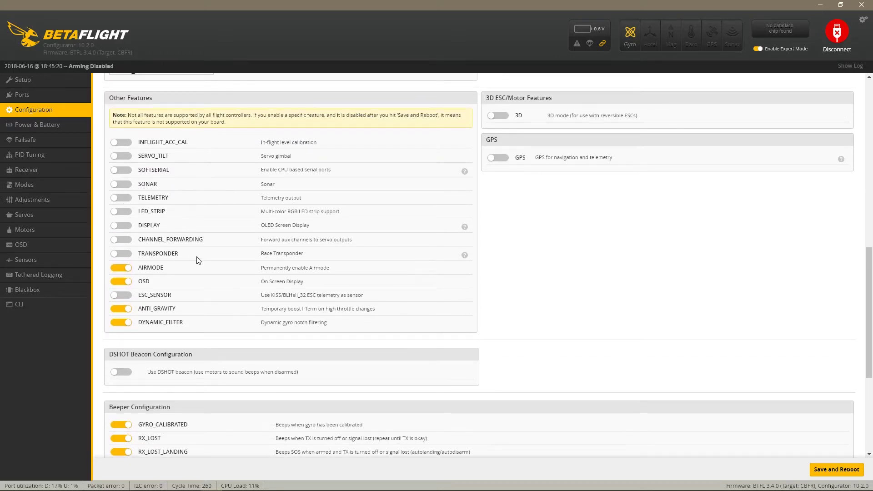
scroll(198, 259, down, 1)
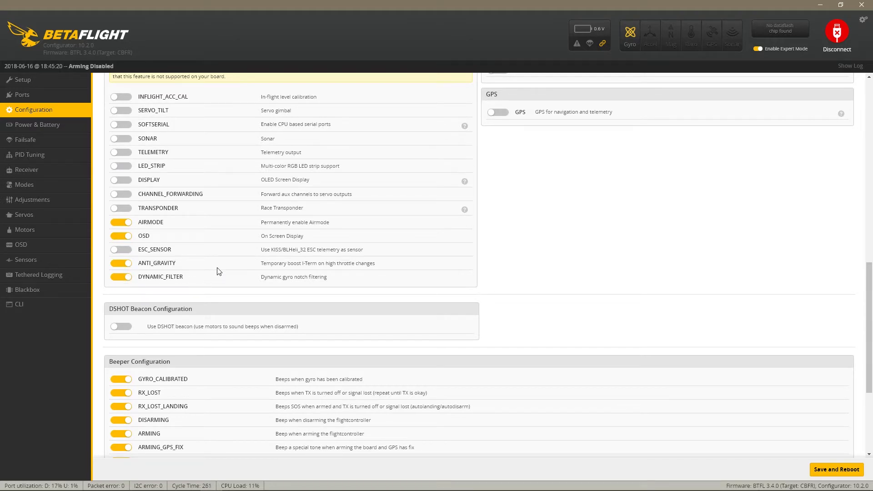
scroll(468, 308, down, 3)
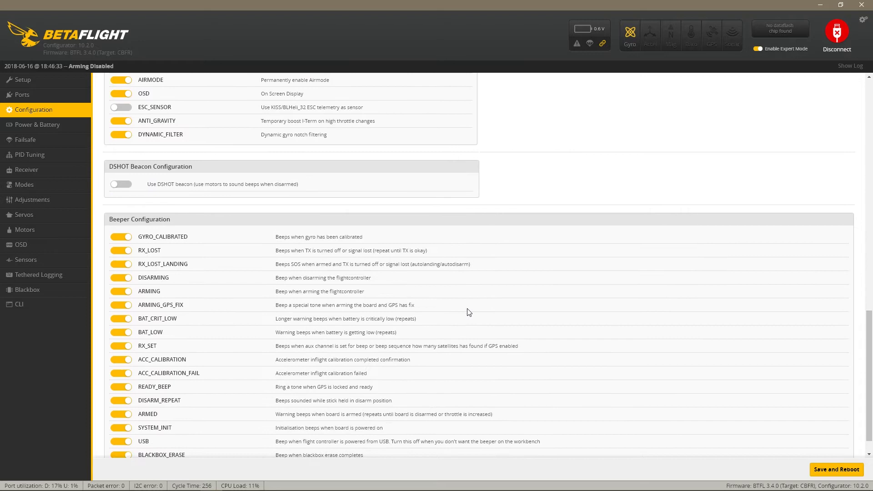
scroll(468, 311, down, 1)
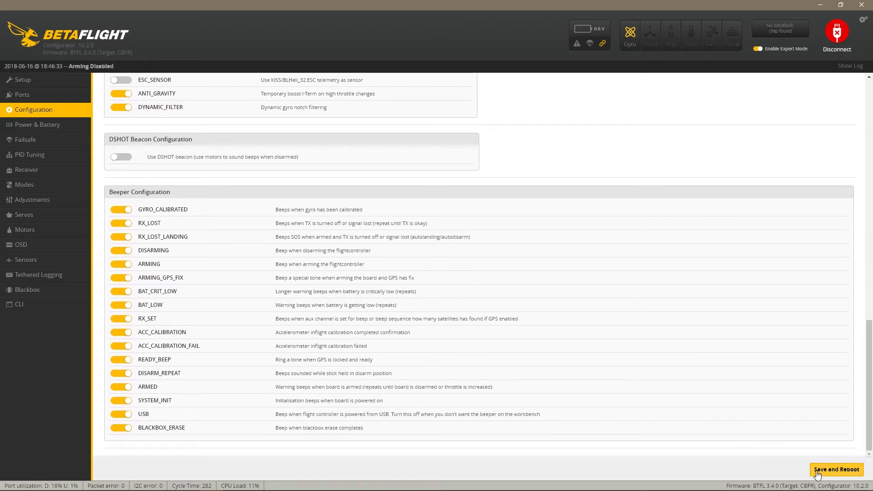
scroll(549, 346, up, 3)
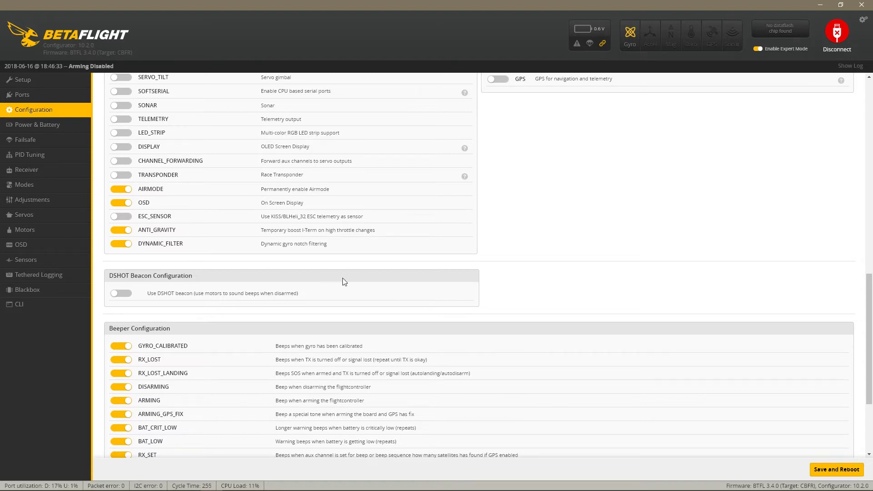
Step: Review the Power & Battery settings, and the PID and filter settings of Profile 1
click(60, 123)
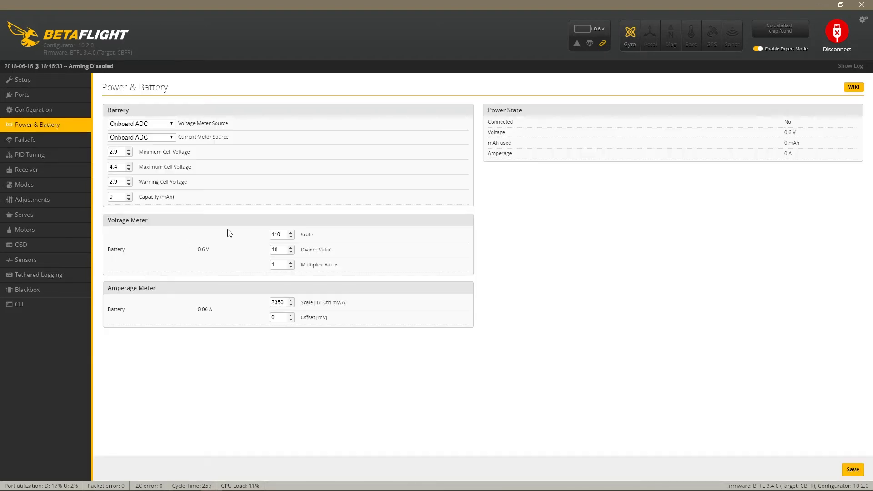
click(44, 158)
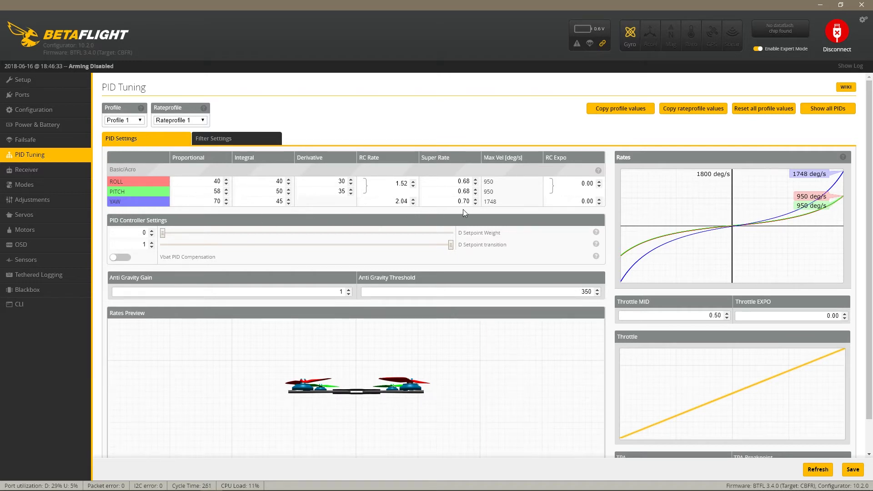
click(236, 140)
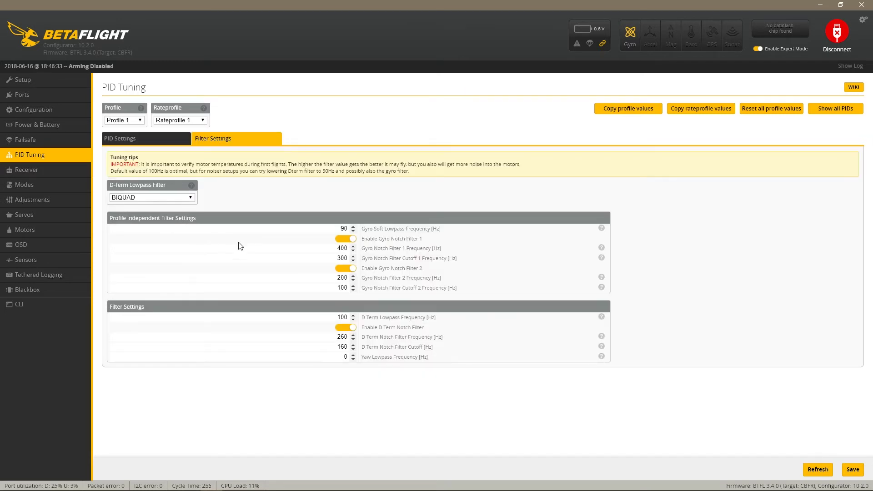
click(162, 141)
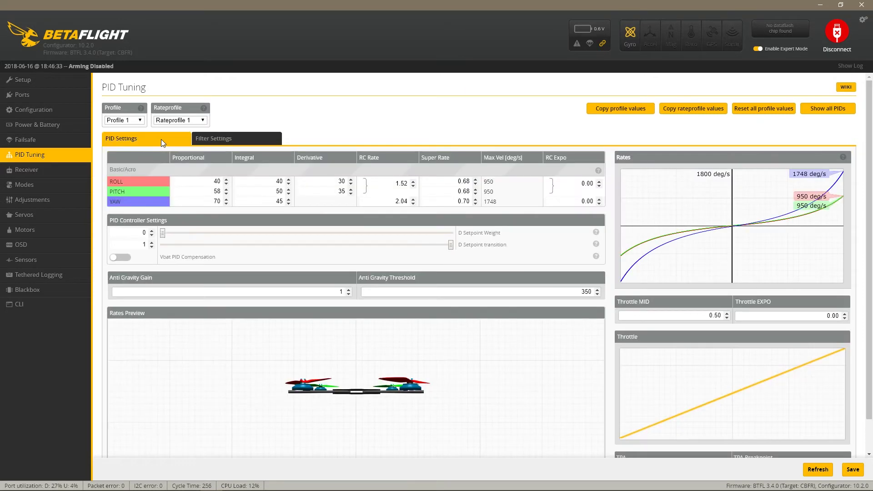
Step: Review the switch ranges for Arm, Beeper and Flip Over After Crash, and disconnect from the flight controller
click(40, 185)
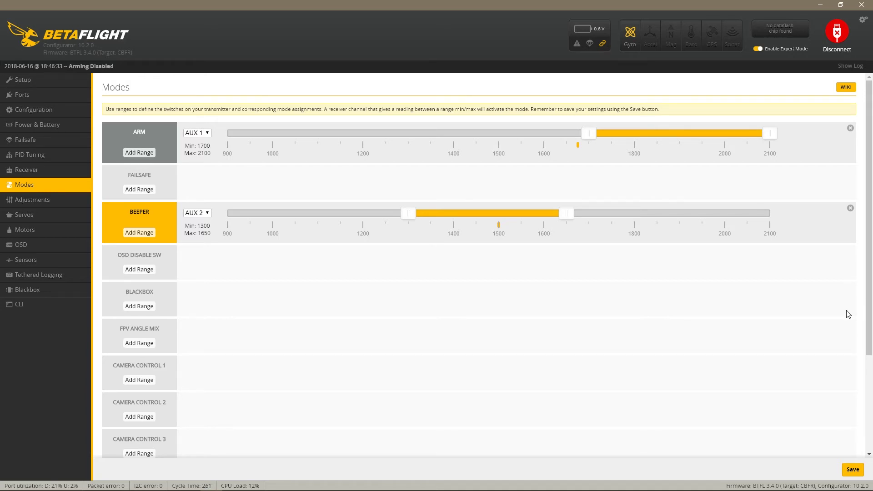
scroll(845, 312, down, 3)
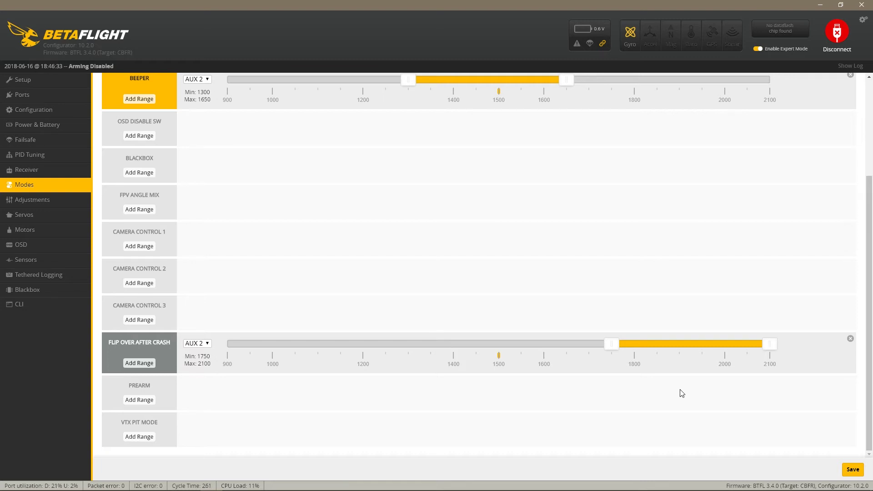
click(838, 34)
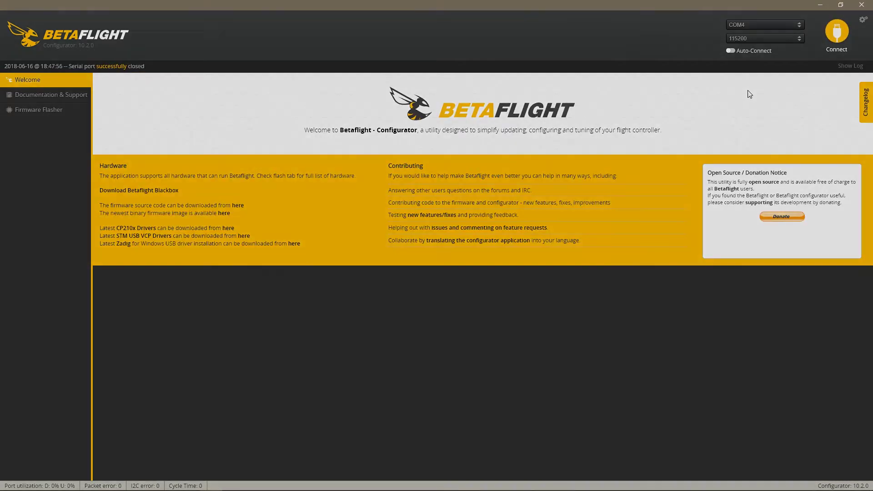